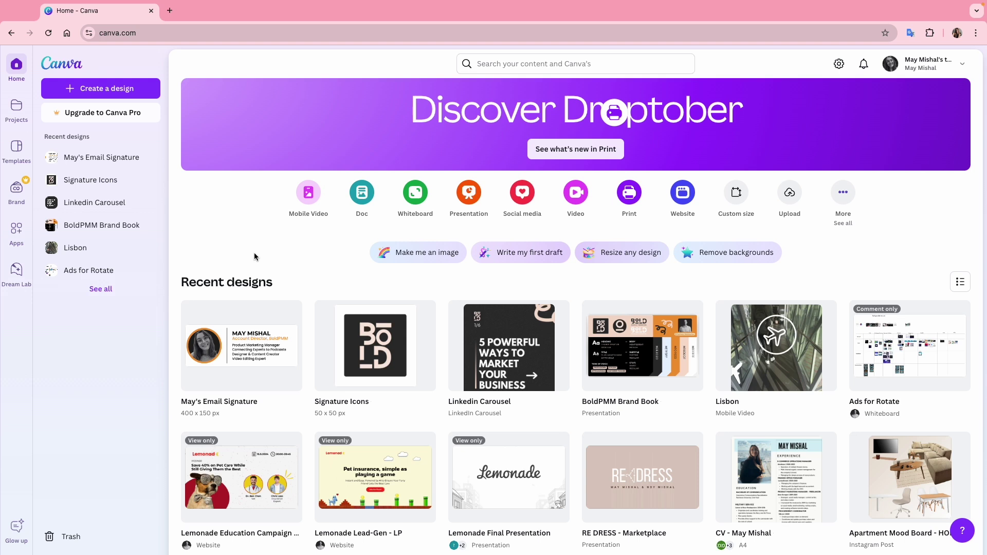
Start a blank Mobile Video design from Create a design > More > Social media > Videos.
left_click(847, 194)
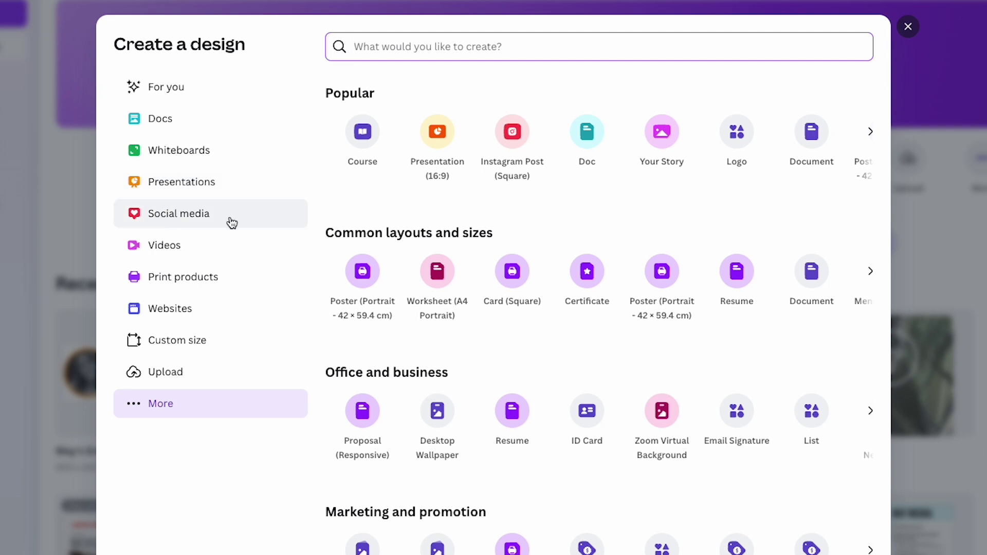
left_click(228, 216)
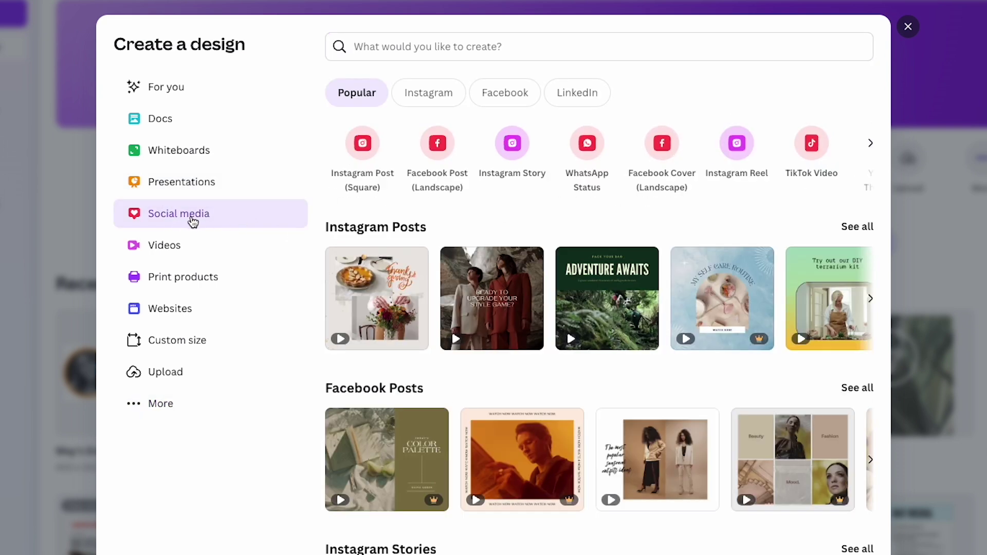
left_click(198, 246)
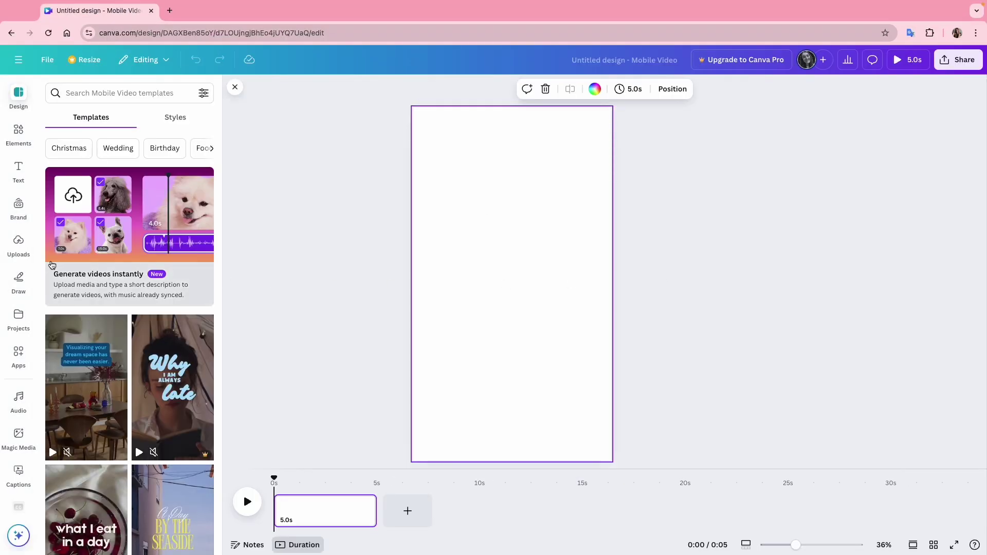
Add the 1:20 uploaded laptop video to the page and pause it.
left_click(18, 245)
left_click(132, 166)
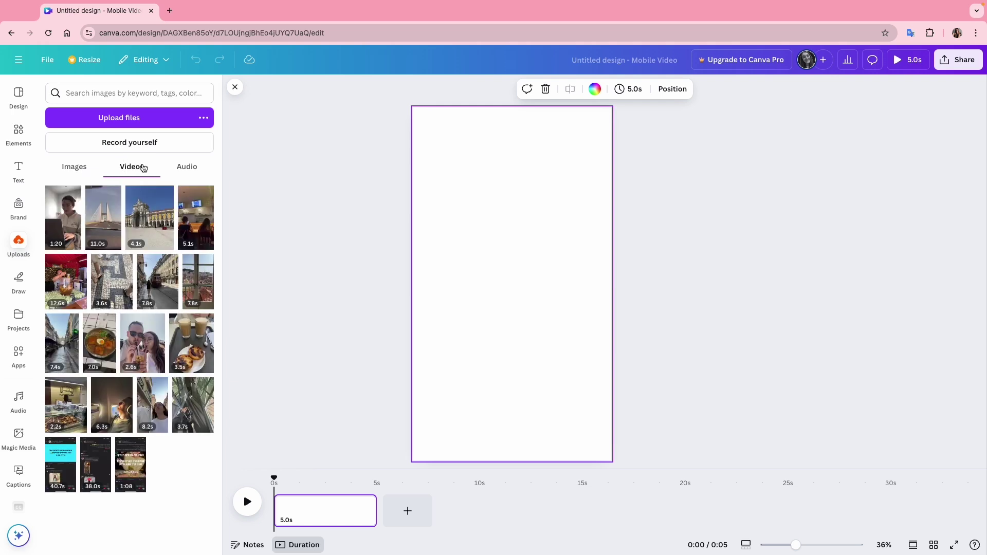
left_click(64, 216)
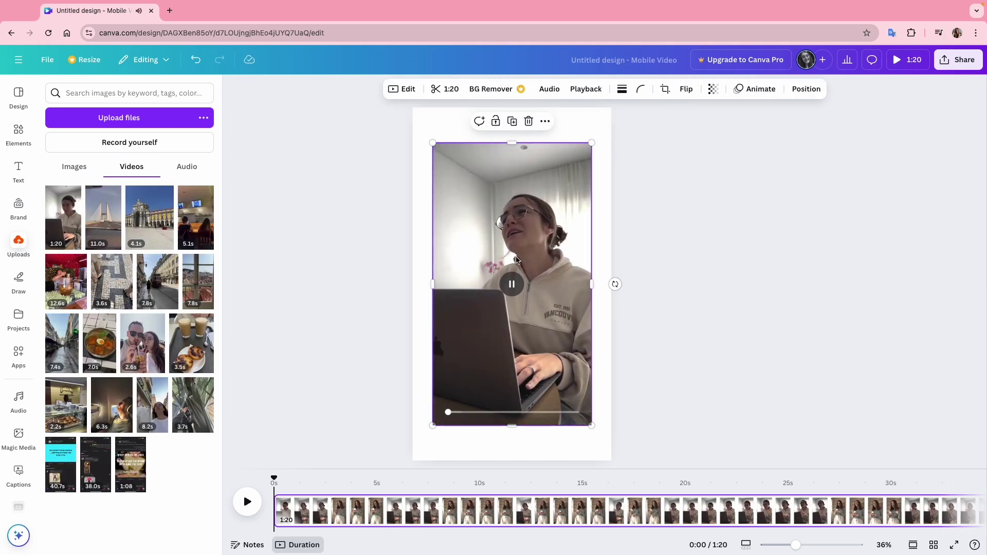
key("space")
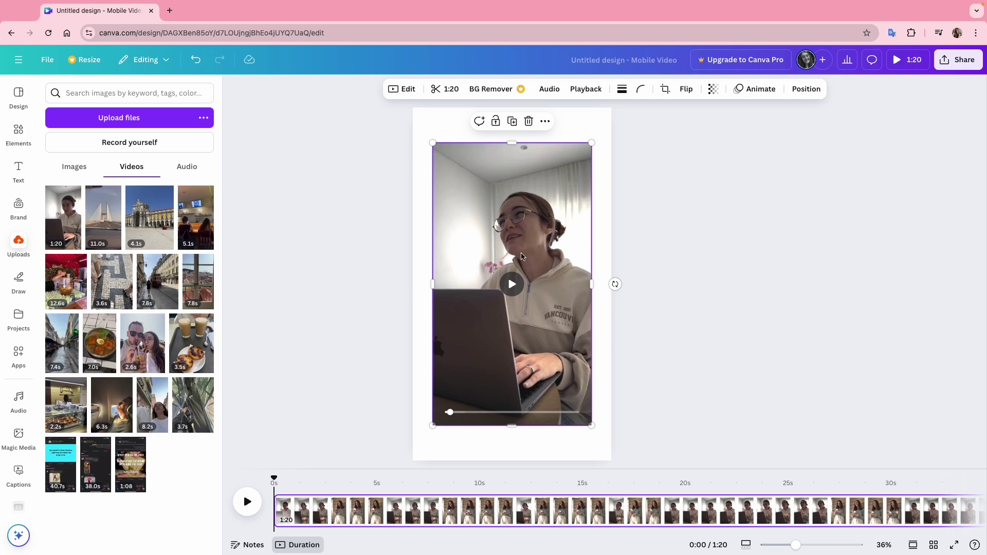
Show the Text panel in the left sidebar to reach dynamic captions.
left_click(20, 172)
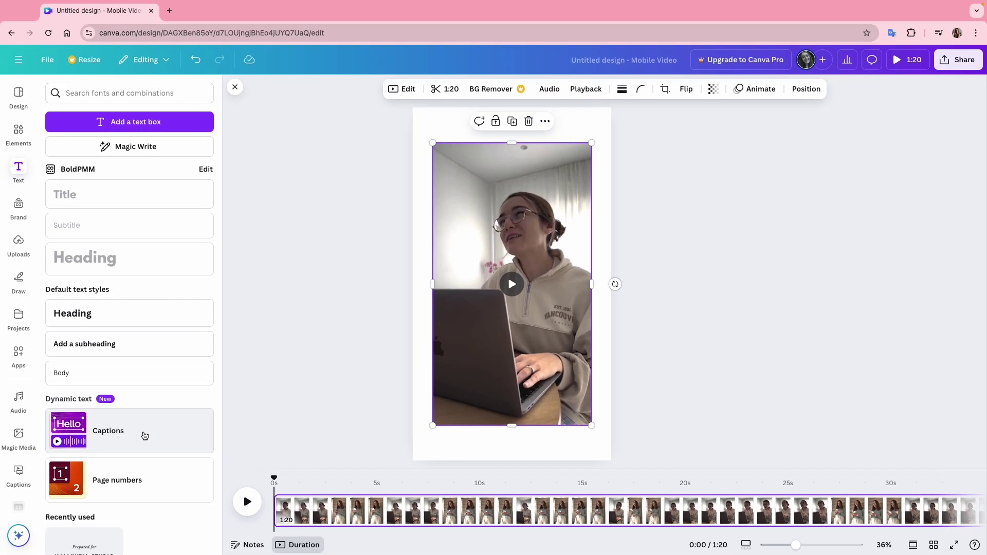
Confirm the laptop video is selected for captioning and generate its captions.
left_click(143, 432)
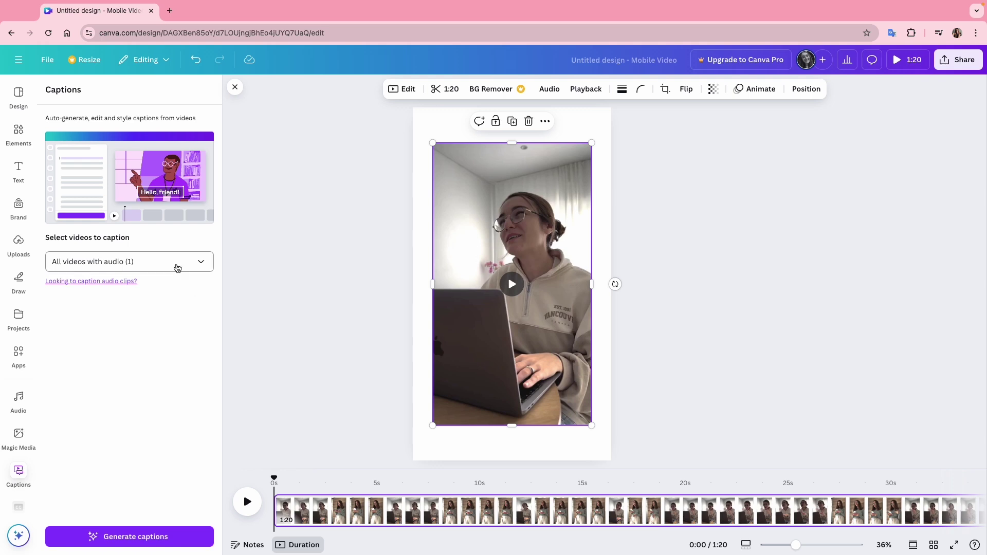
left_click(177, 268)
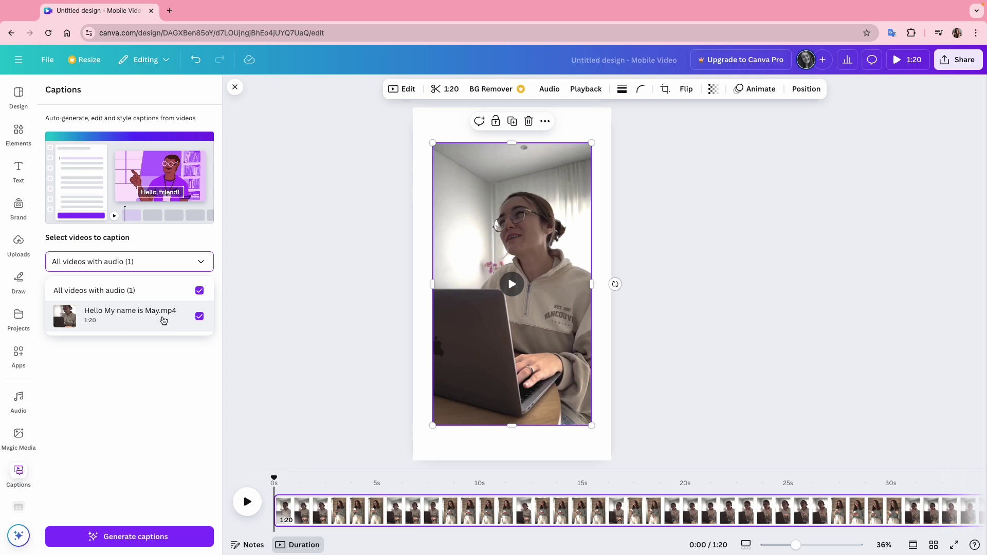
left_click(199, 266)
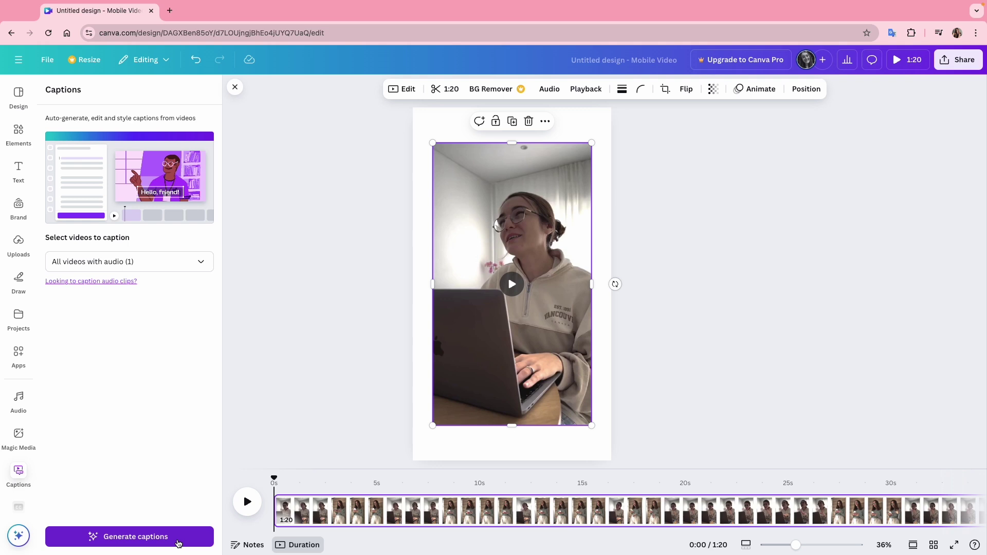
left_click(178, 537)
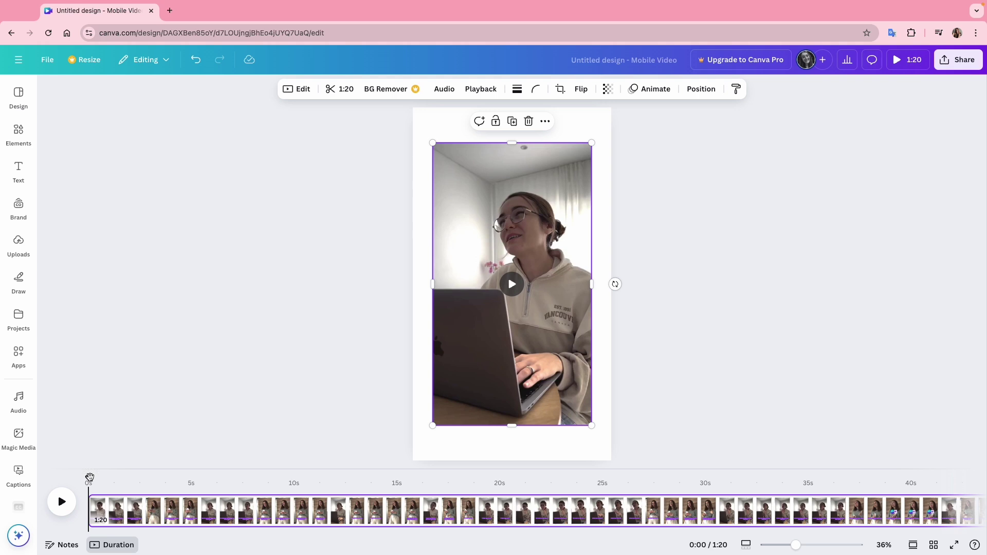
left_click(62, 502)
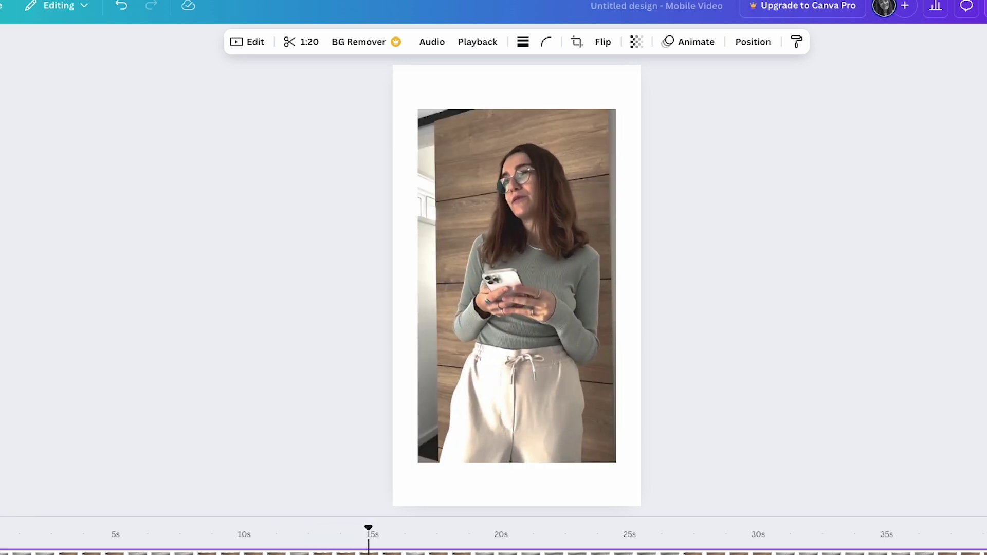
left_click(63, 503)
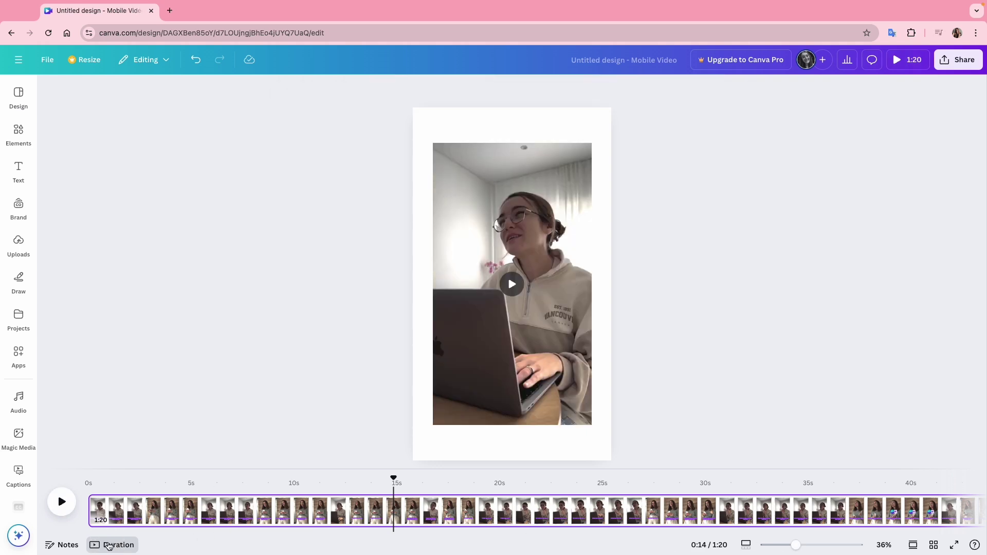
Restore the timeline and scrub to about 0:22, where 'So, should I use light blue or' appears.
left_click(108, 544)
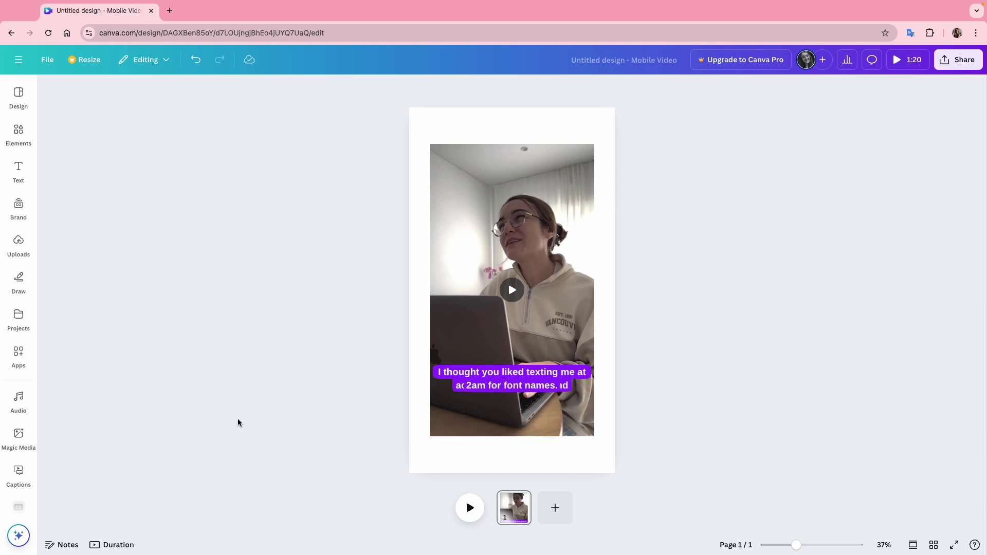
left_click(112, 546)
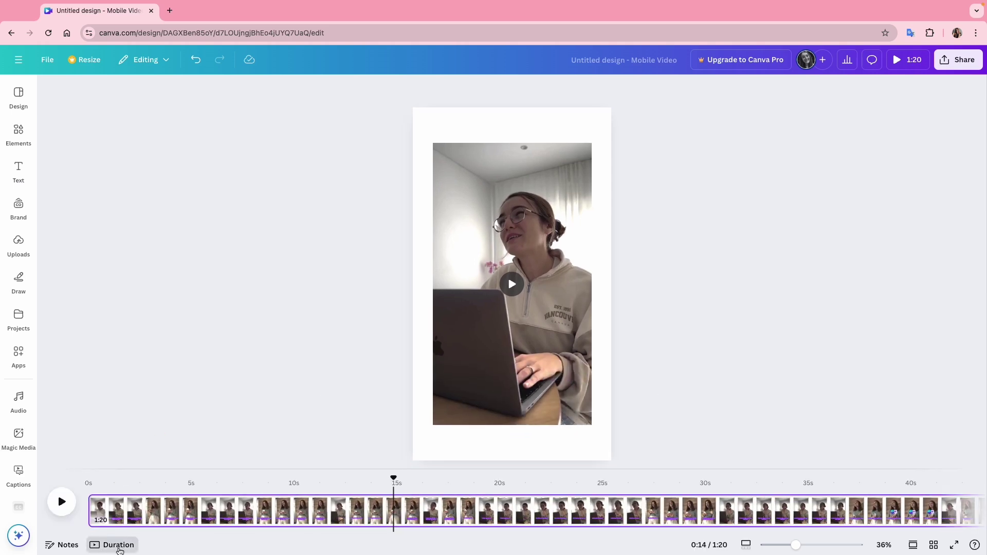
left_click_drag(395, 479, 638, 488)
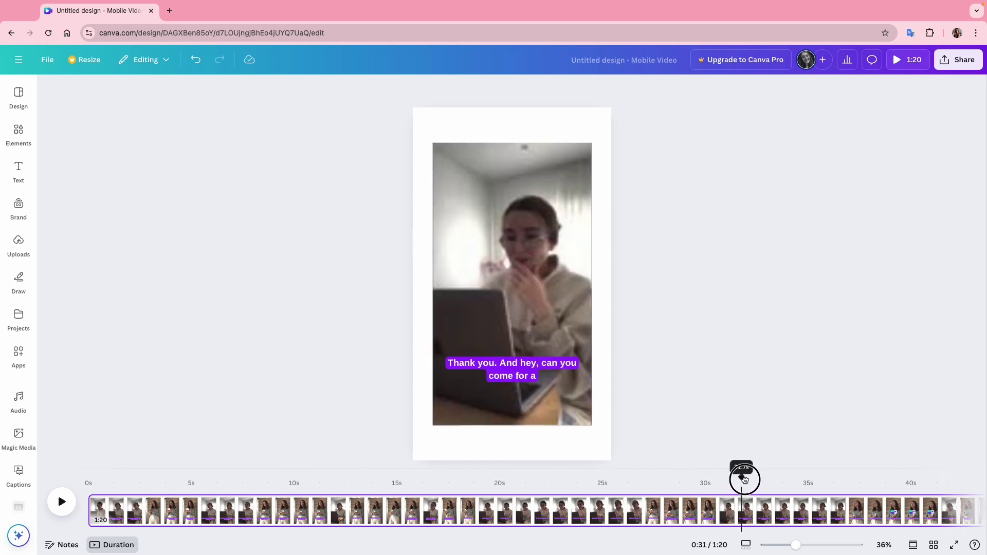
left_click_drag(639, 489, 550, 483)
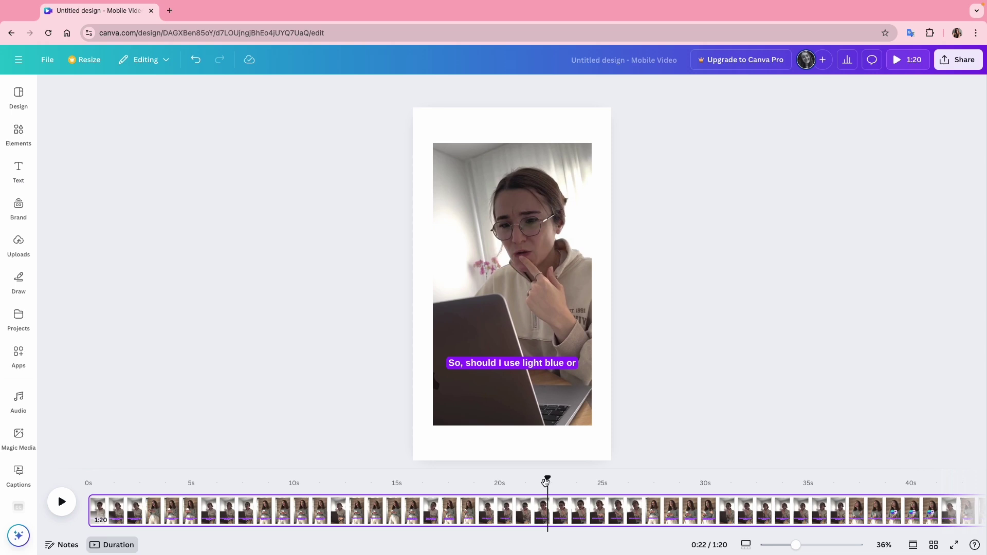
Change the selected caption's font from Arimo 38 to Poppins SemiBold, size 40.
left_click(480, 367)
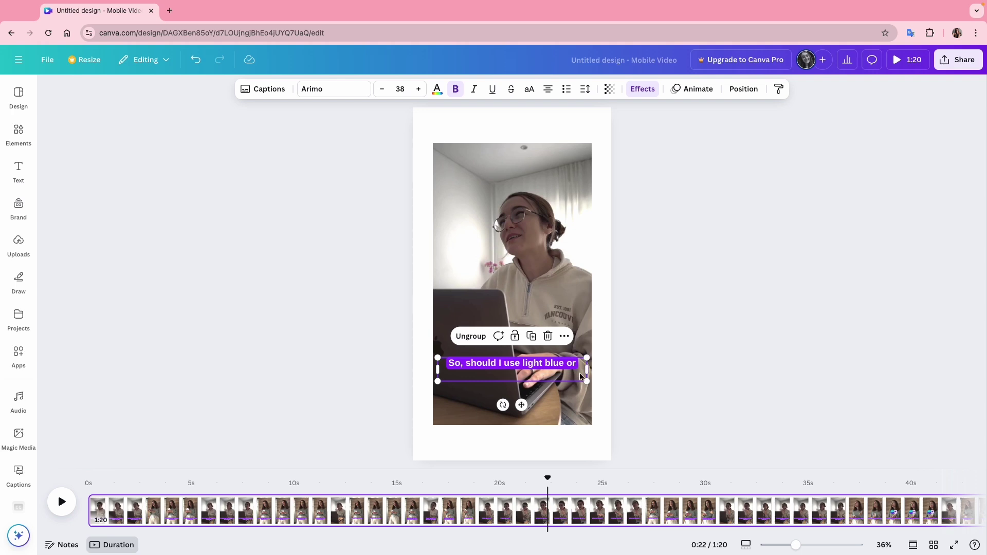
left_click(332, 90)
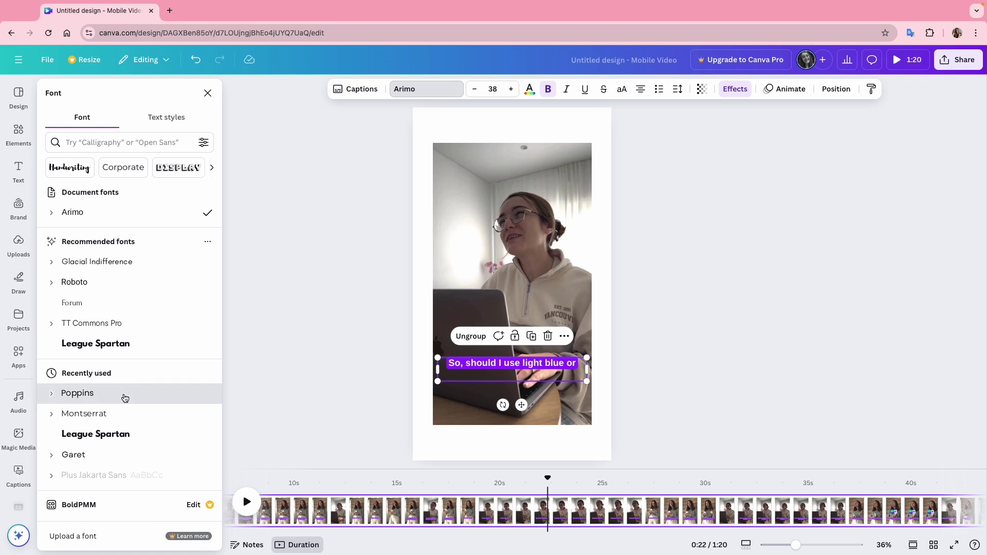
left_click(124, 397)
left_click(52, 398)
scroll(121, 454, "down", 2)
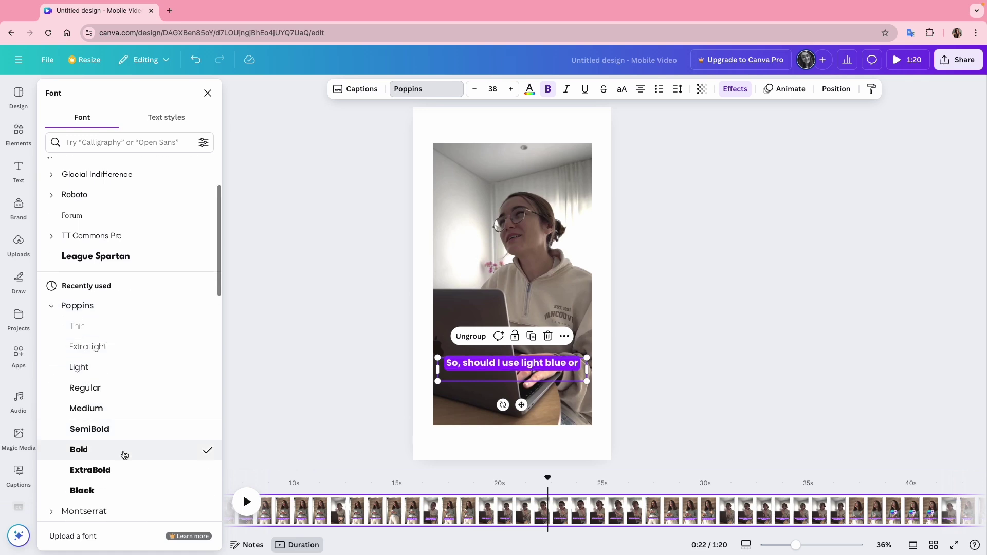
left_click(104, 432)
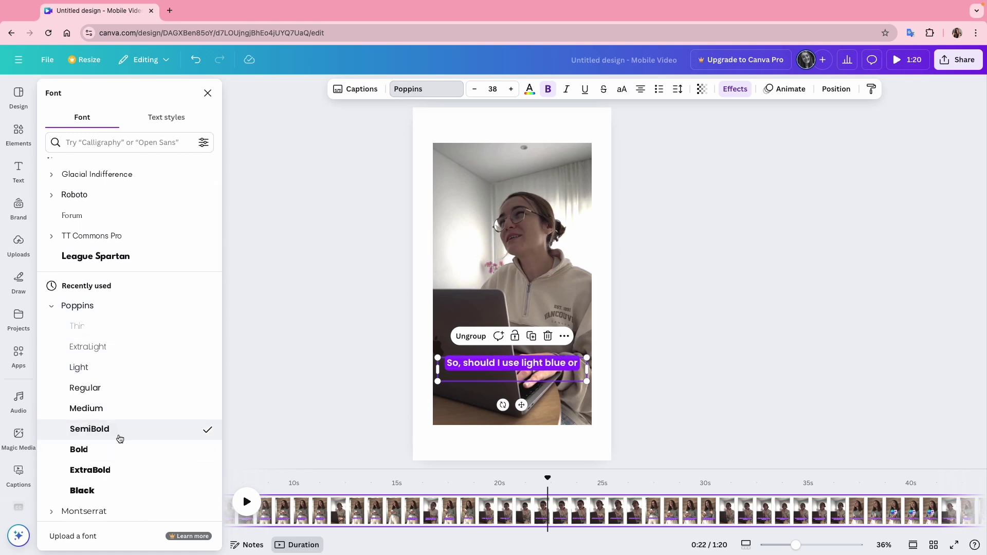
left_click(511, 89)
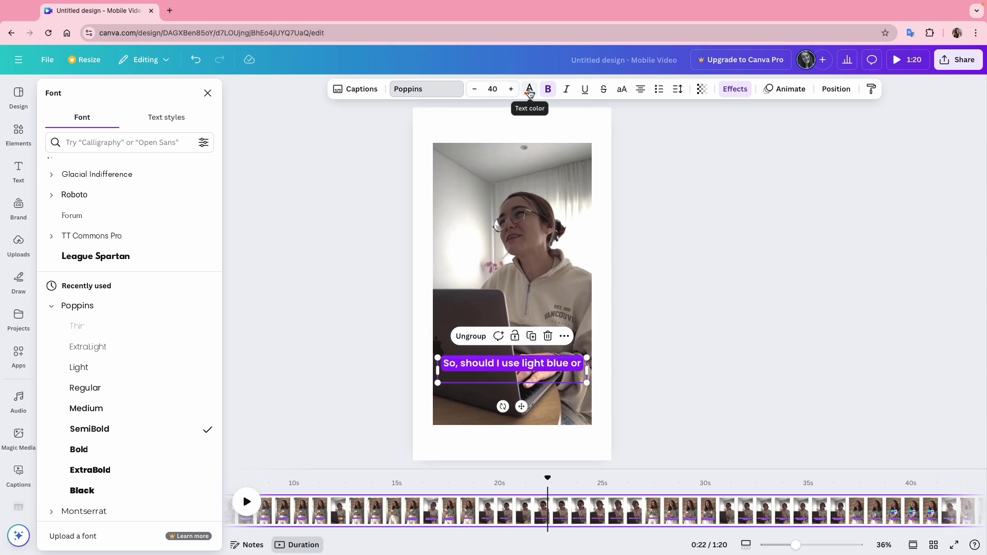
Colour the caption text yellow-green, #C9D81E, using the custom colour picker.
left_click(531, 91)
left_click(58, 171)
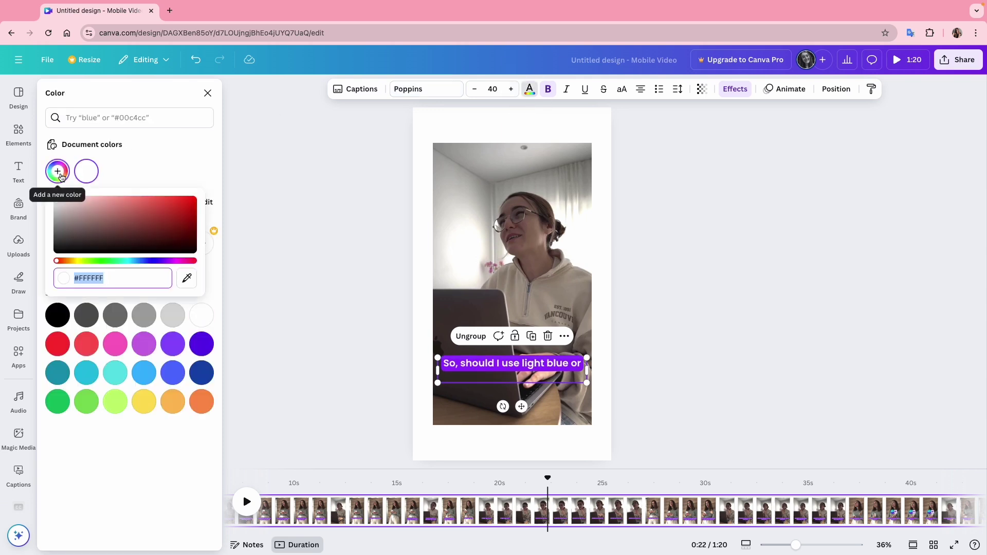
left_click(82, 260)
left_click(120, 198)
left_click(166, 213)
left_click_drag(166, 213, 186, 204)
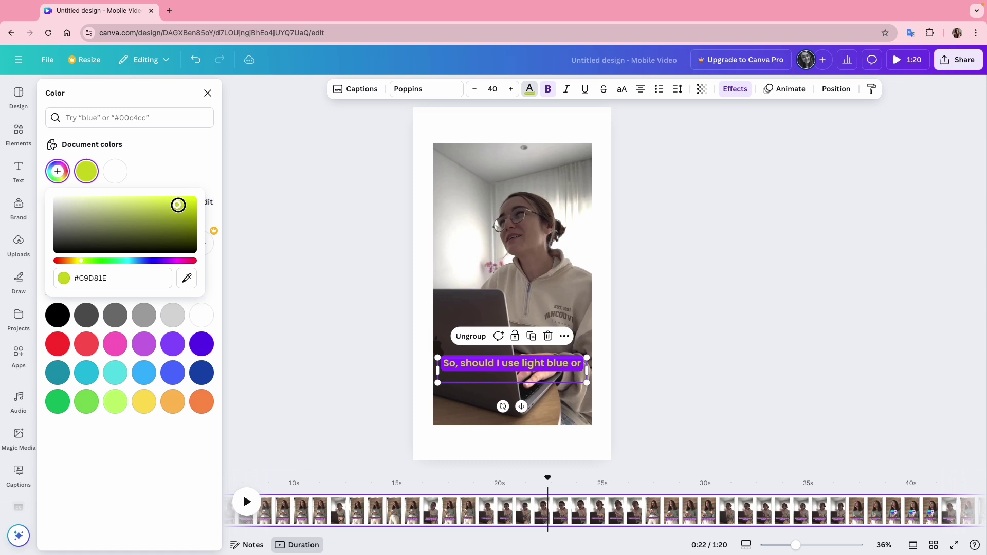
left_click(181, 166)
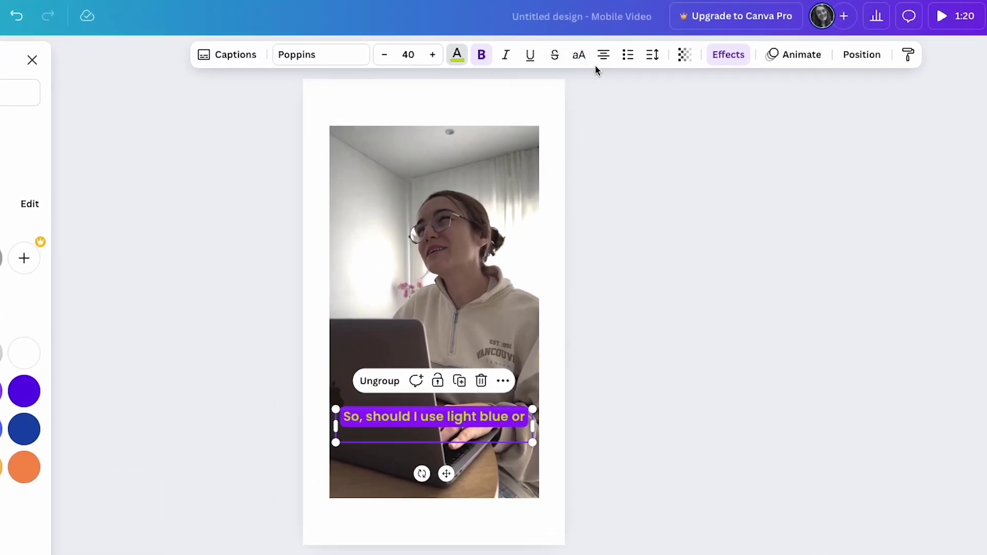
Keep the captions fully opaque in Transparency and bring up the text Effects panel.
left_click(685, 57)
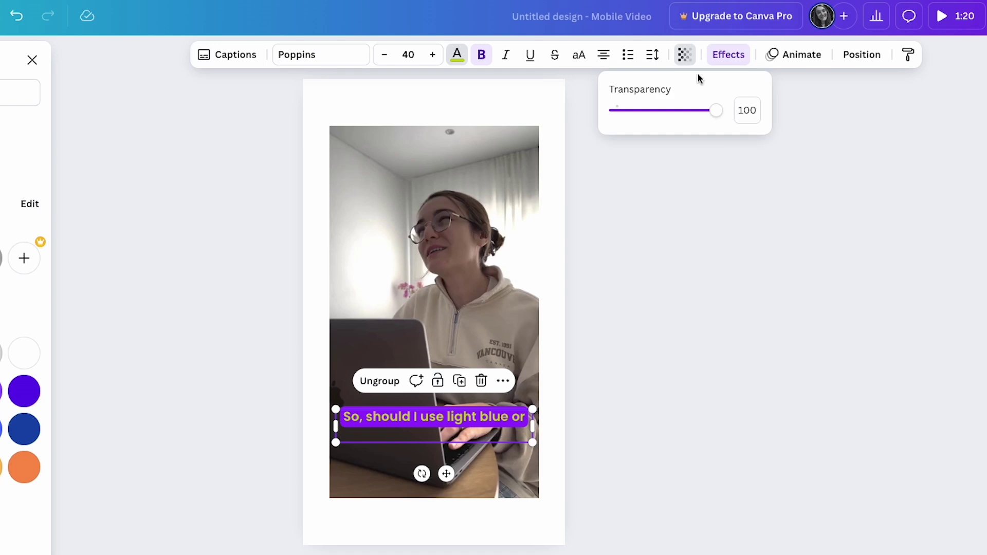
mouse_move(706, 115)
left_mouse_down()
mouse_move(669, 111)
mouse_move(727, 118)
left_mouse_up()
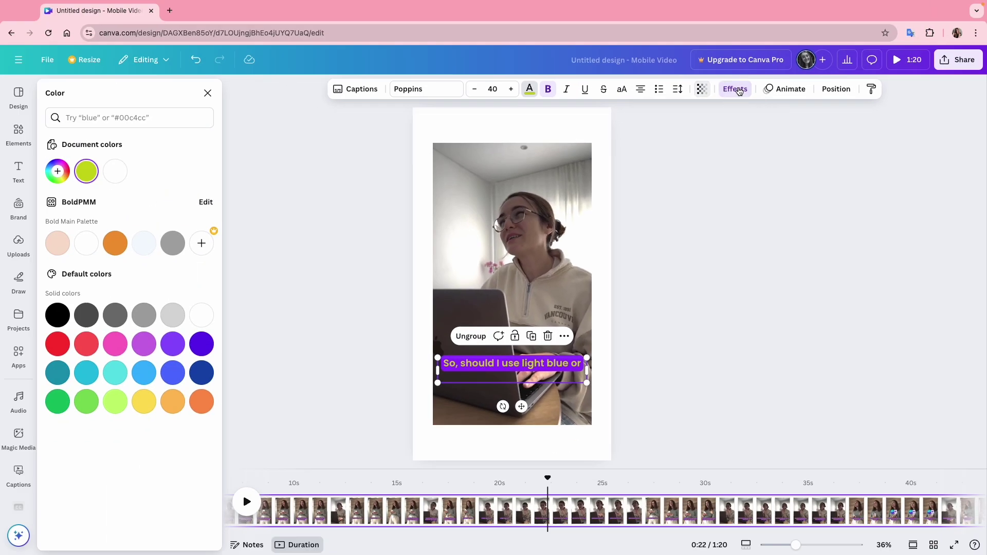
left_click(737, 90)
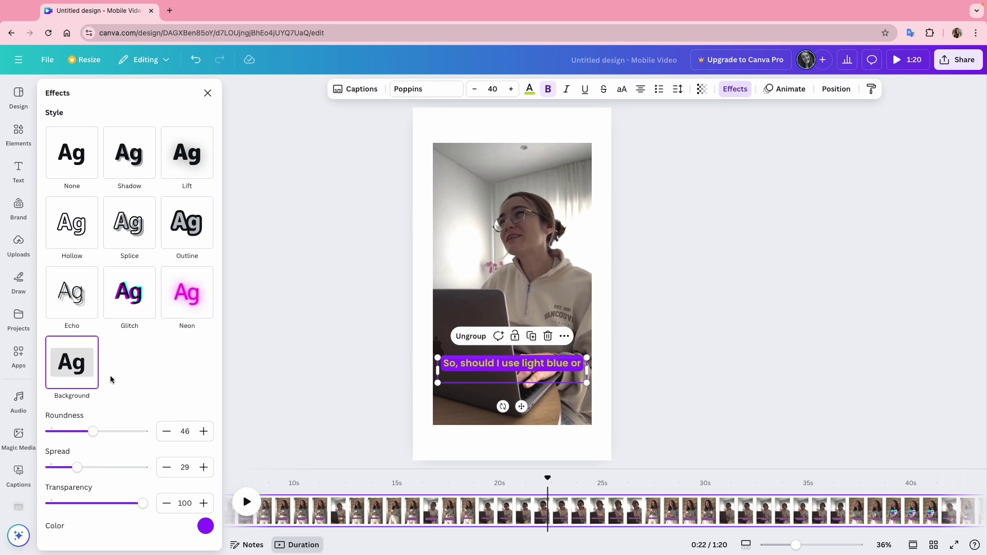
scroll(110, 378, "down", 1)
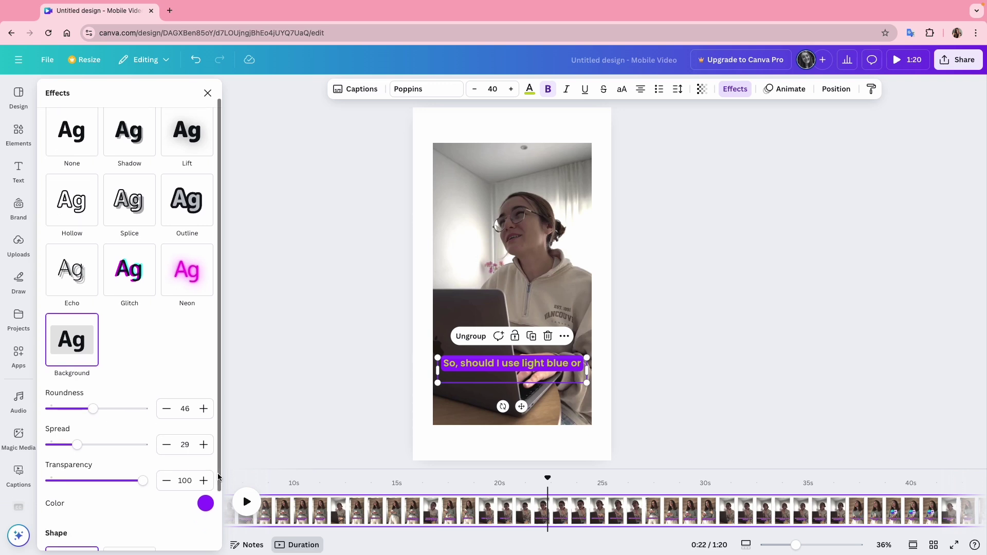
Change the caption background from purple to black and lower its spread to 22.
left_click(205, 504)
left_click(195, 437)
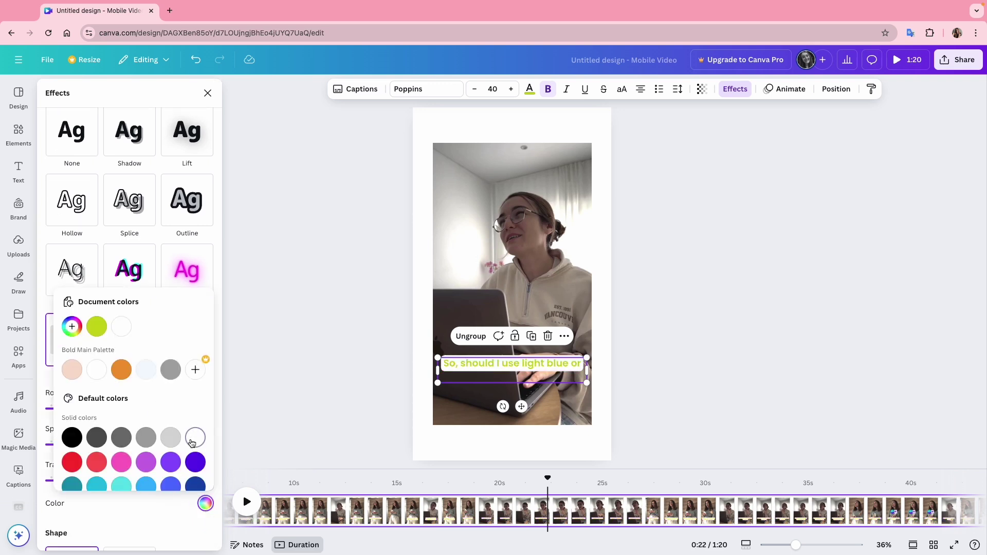
left_click(71, 439)
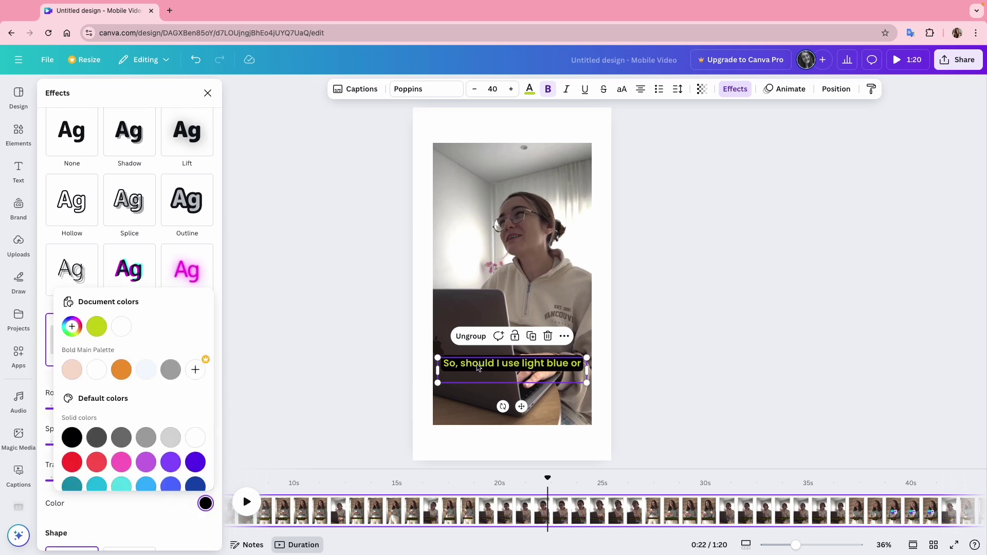
left_click(127, 509)
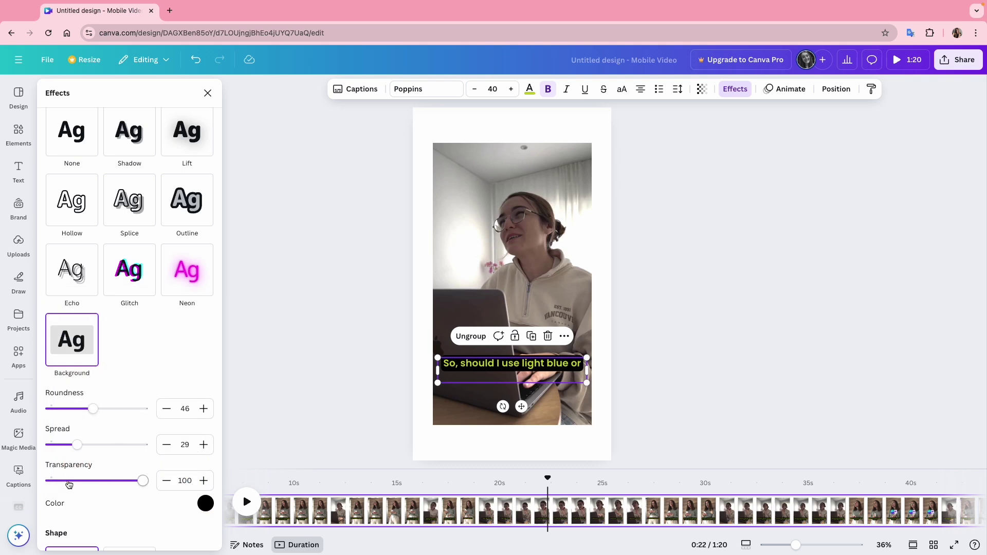
mouse_move(76, 445)
left_mouse_down()
mouse_move(62, 448)
mouse_move(71, 445)
left_mouse_up()
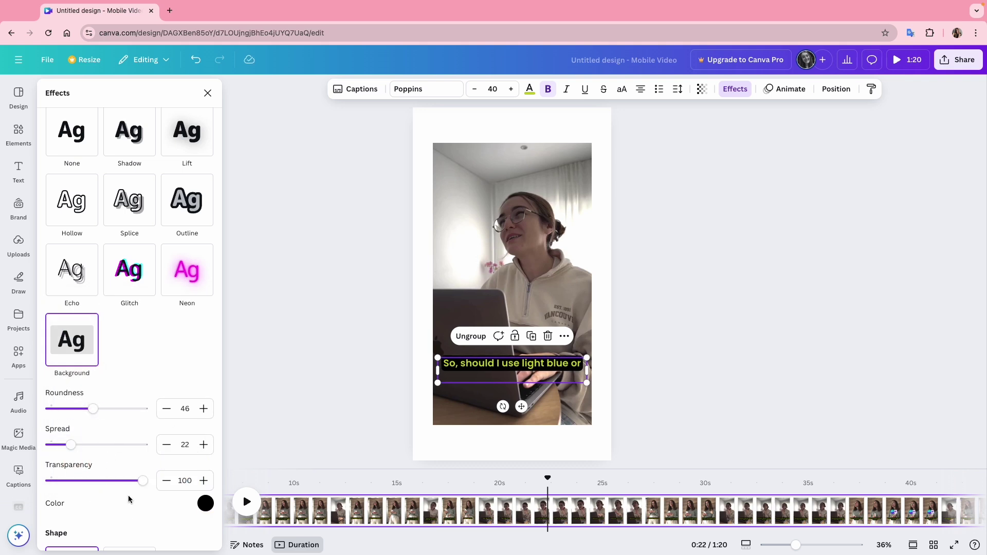
Apply a black Outline effect with thickness 83 to the captions.
left_click(180, 210)
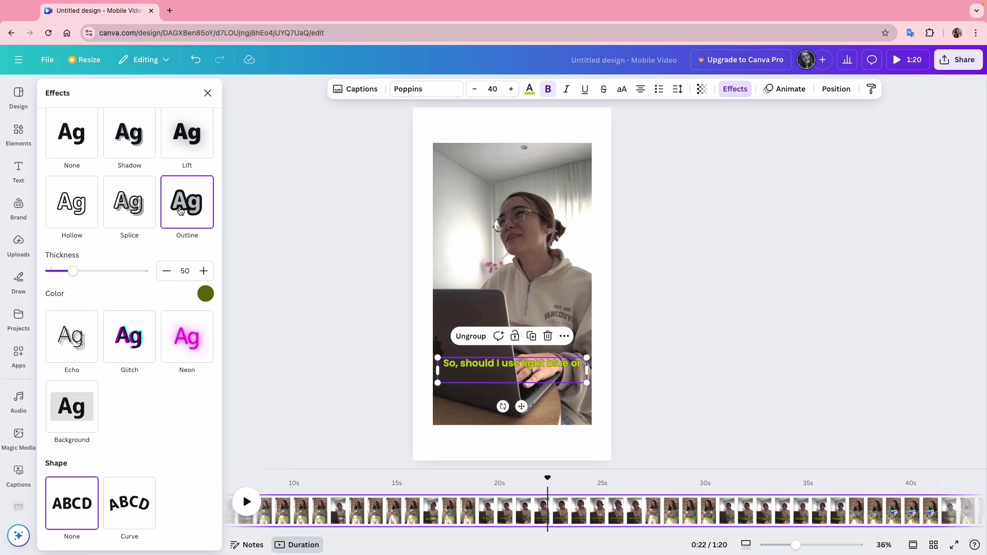
left_click(206, 293)
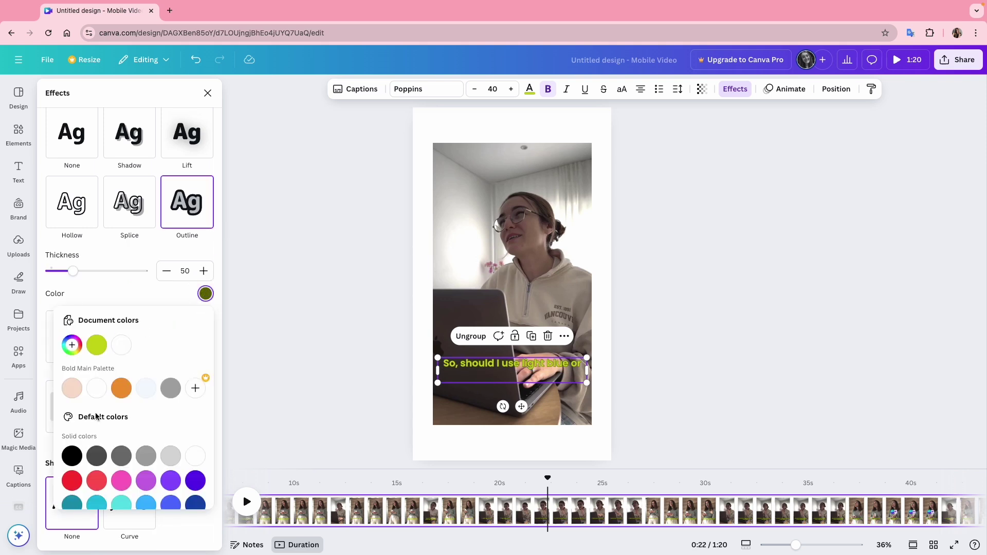
left_click(71, 456)
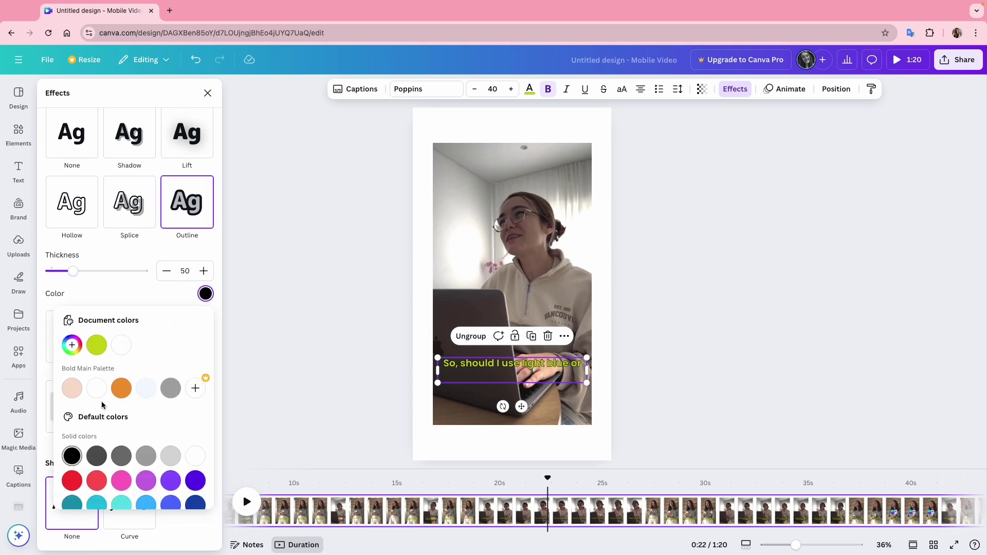
left_click(106, 294)
left_click_drag(73, 272, 88, 277)
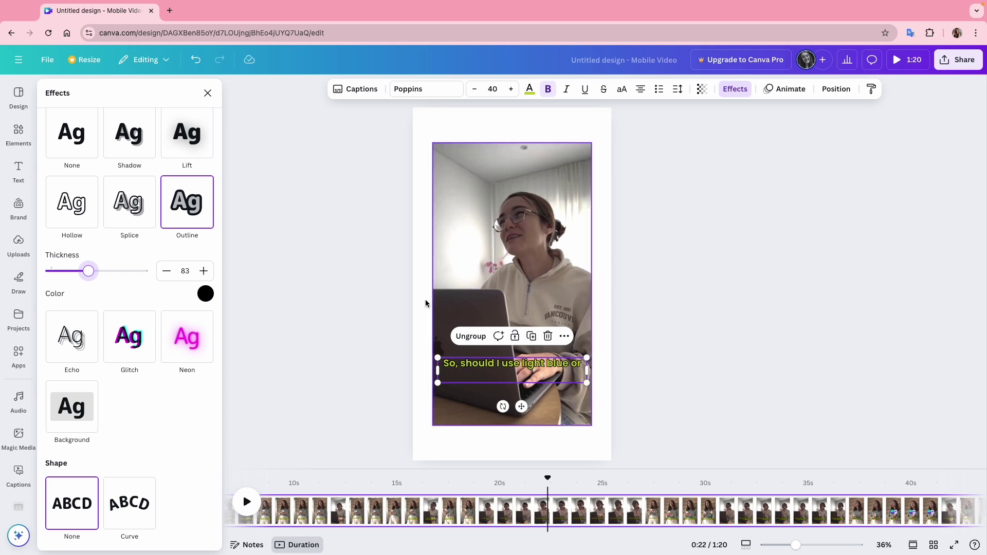
Add a full stop after 'Thank you' in the caption list, then replay from 0:30 to review.
left_click(362, 89)
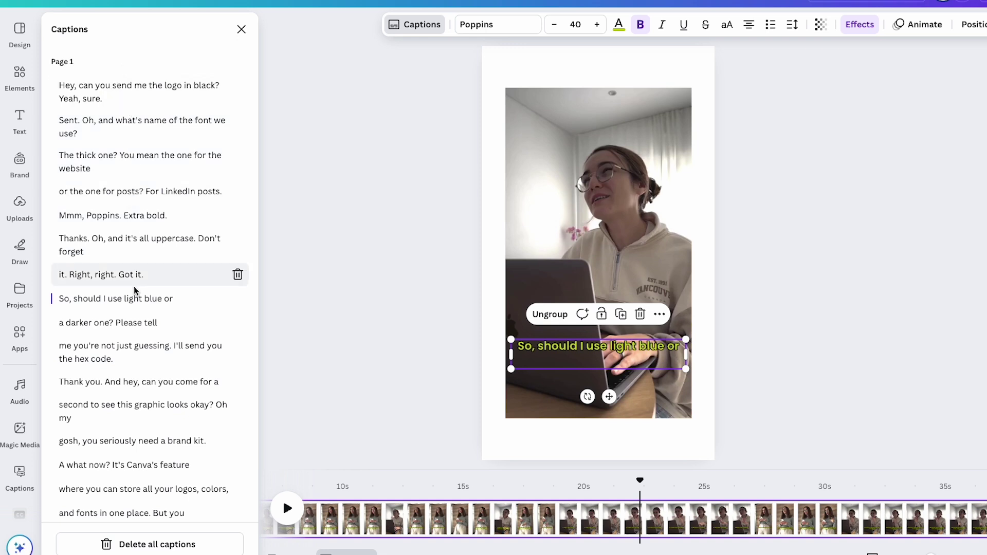
left_click(101, 382)
type(".")
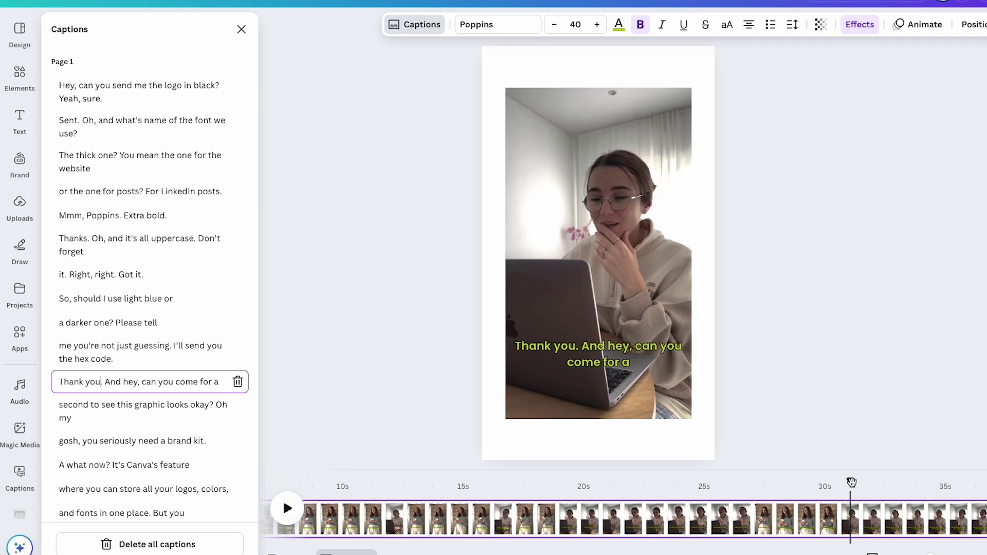
left_click_drag(851, 481, 830, 483)
key("space")
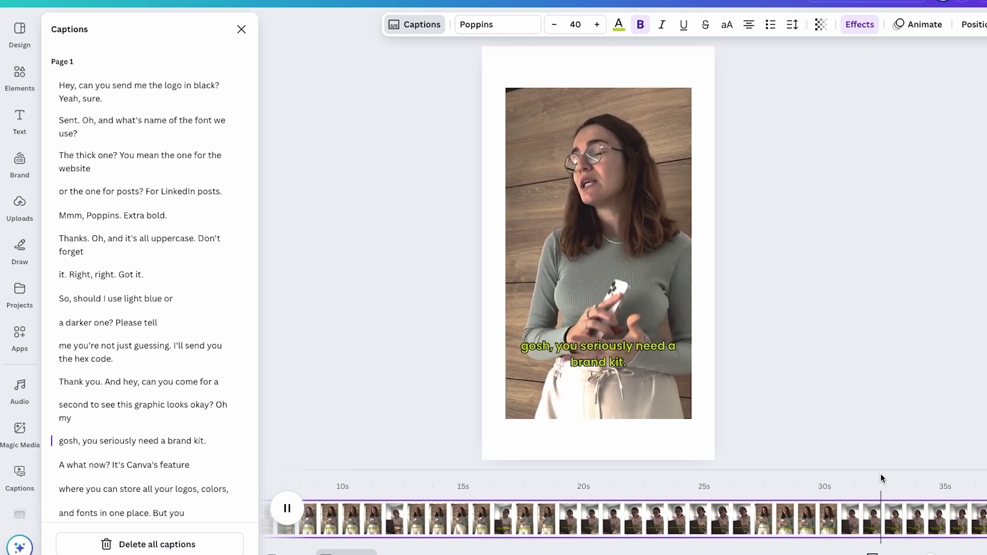
key("space")
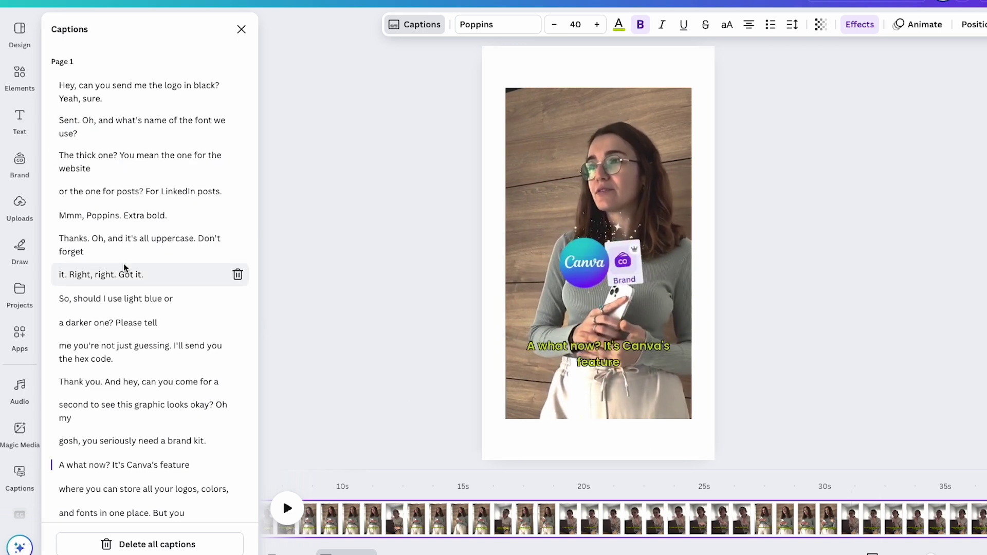
Change the caption's ending to 'Got it!' and put 'Got it!' on its own line.
mouse_move(147, 275)
left_click(154, 276)
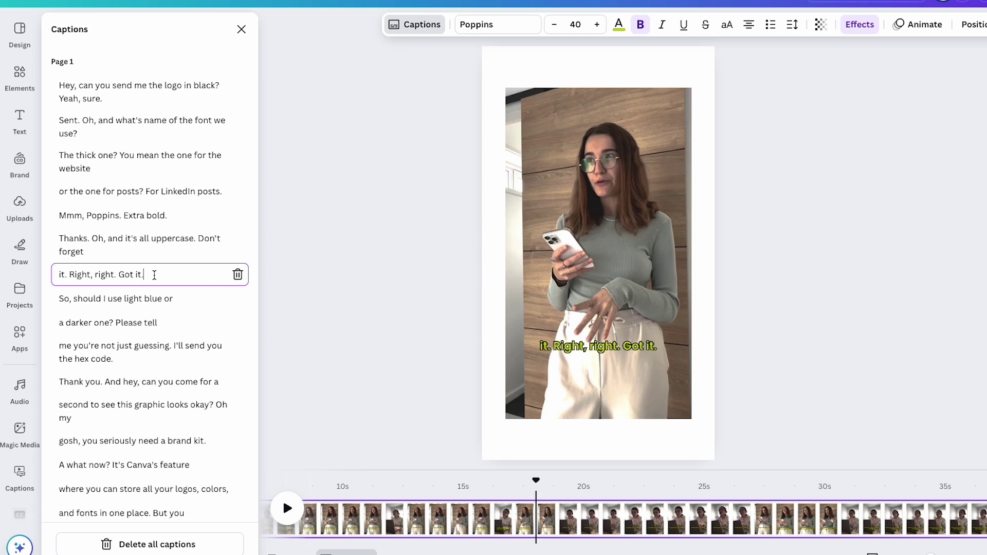
key("BackSpace")
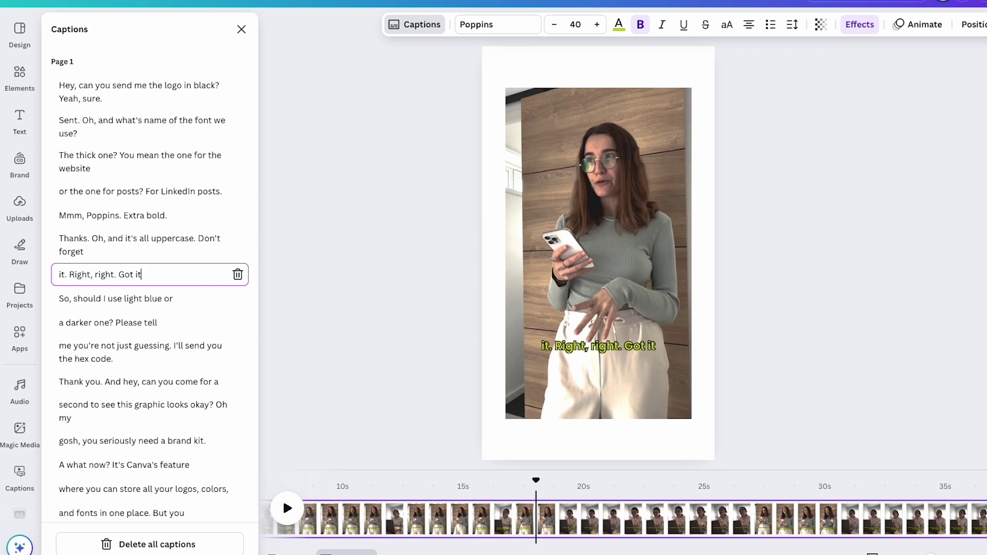
type("!")
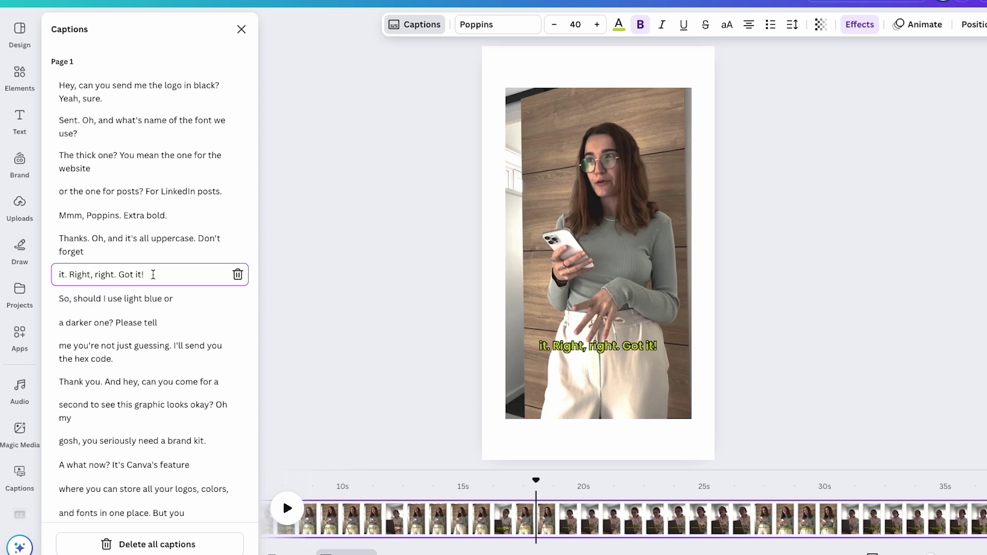
key("Return")
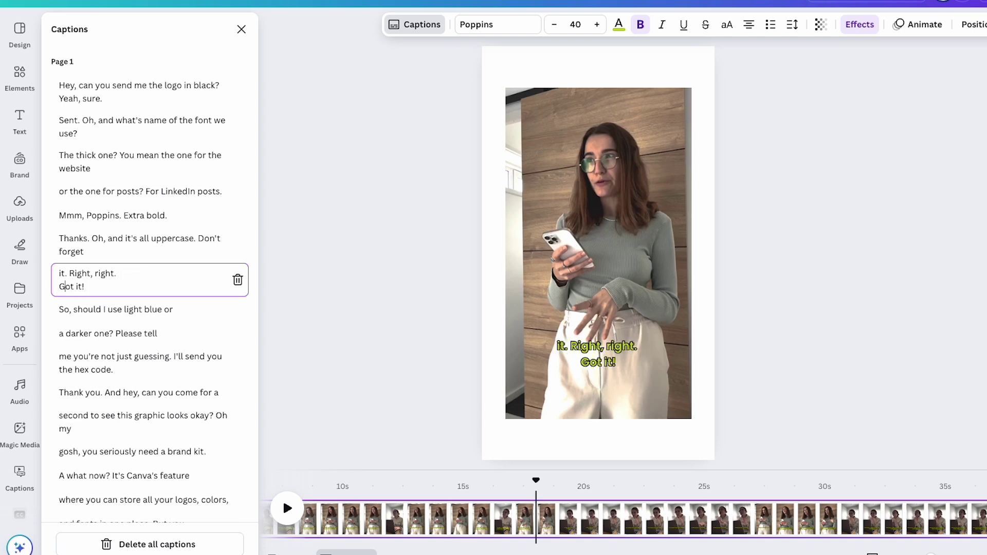
scroll(150, 308, "down", 2)
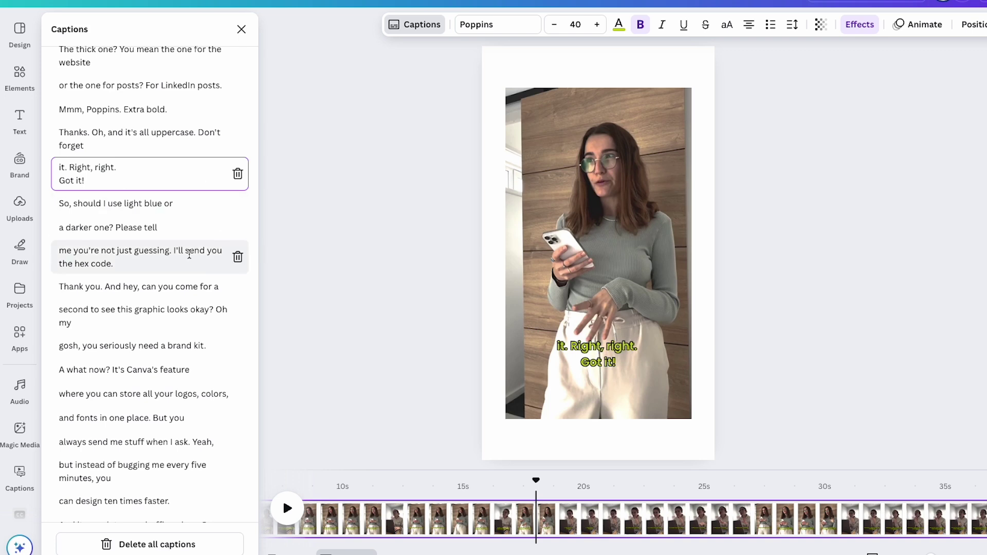
Delete the 'it. Right, right. Got it!' caption and preview the video from about 17 seconds.
left_click(238, 174)
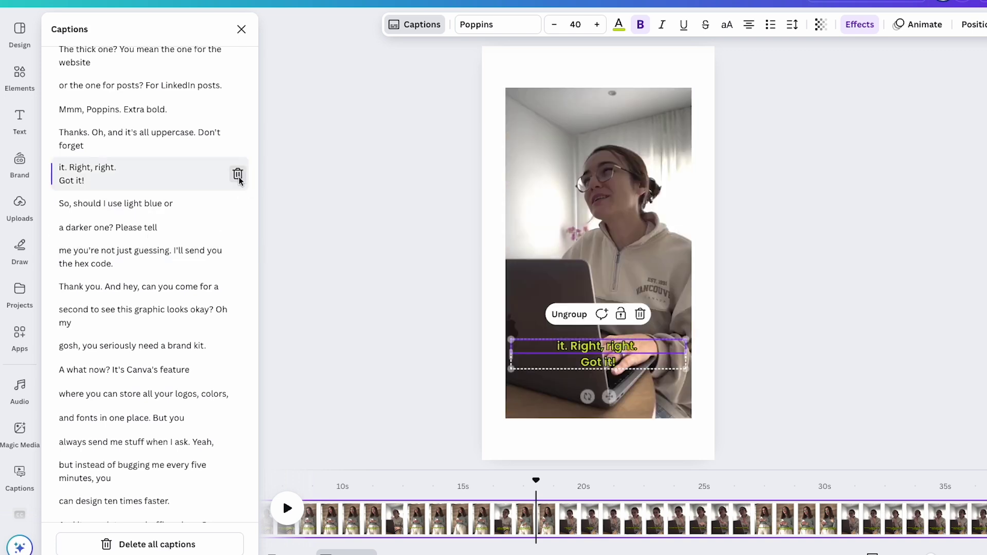
left_click_drag(536, 481, 502, 482)
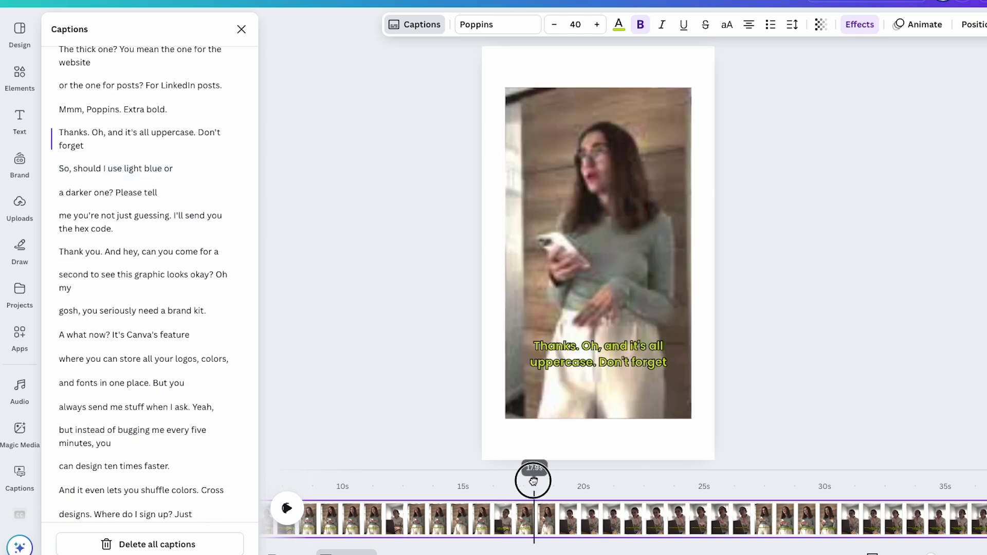
key("space")
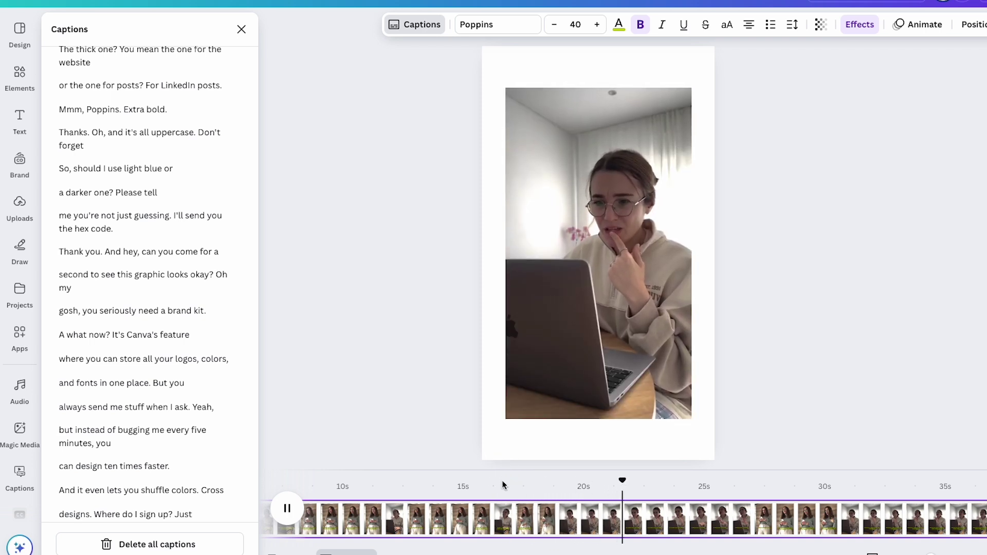
key("space")
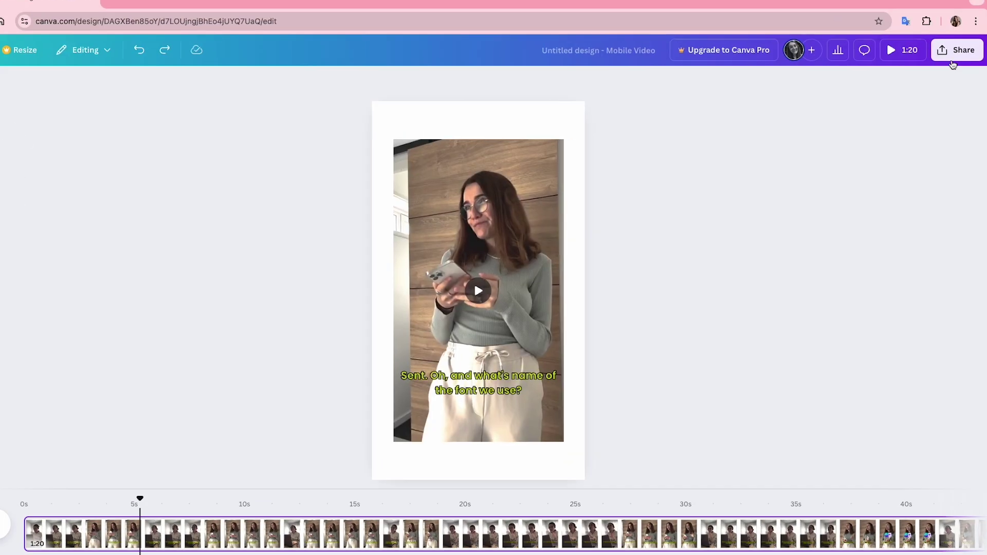
Download the captioned video as an MP4 through the Share menu.
left_click(959, 59)
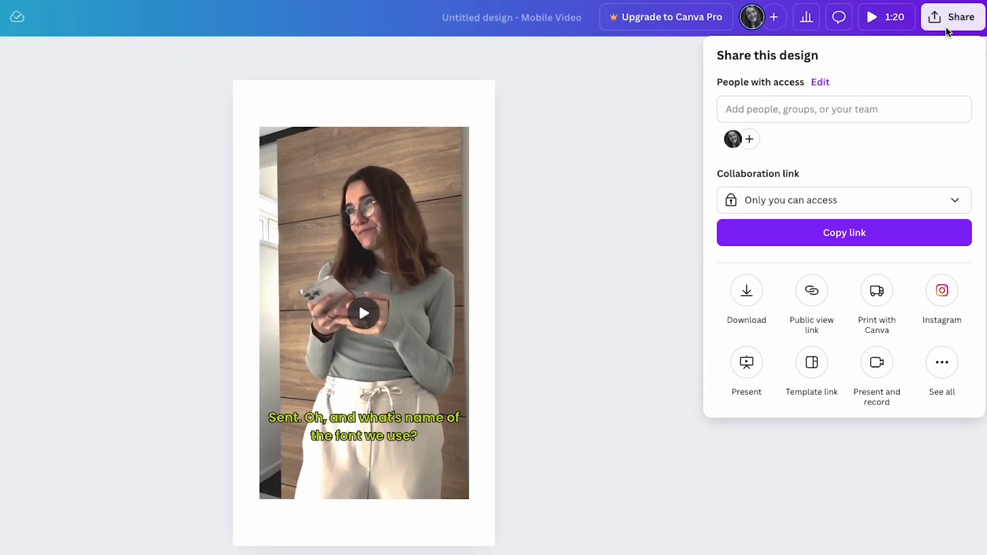
left_click(749, 291)
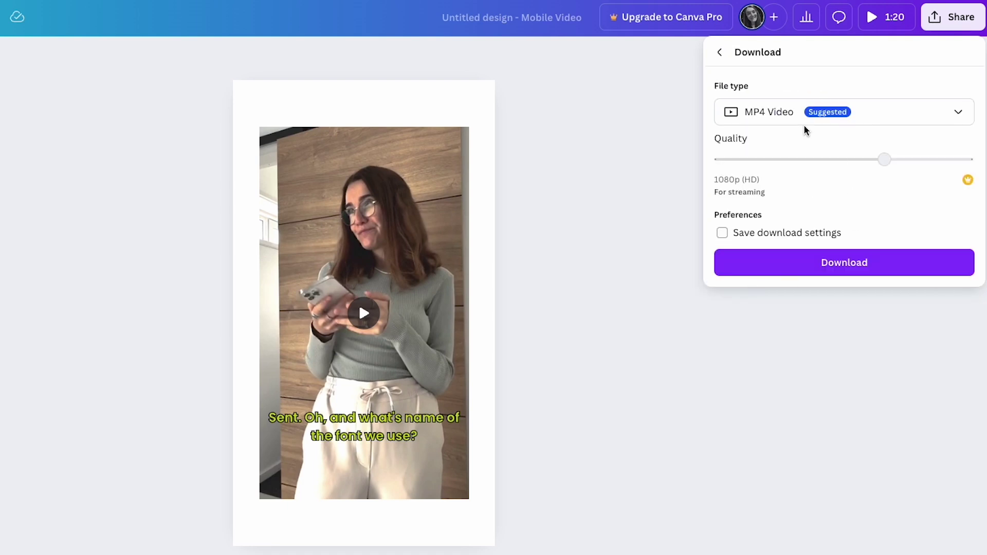
left_click(824, 268)
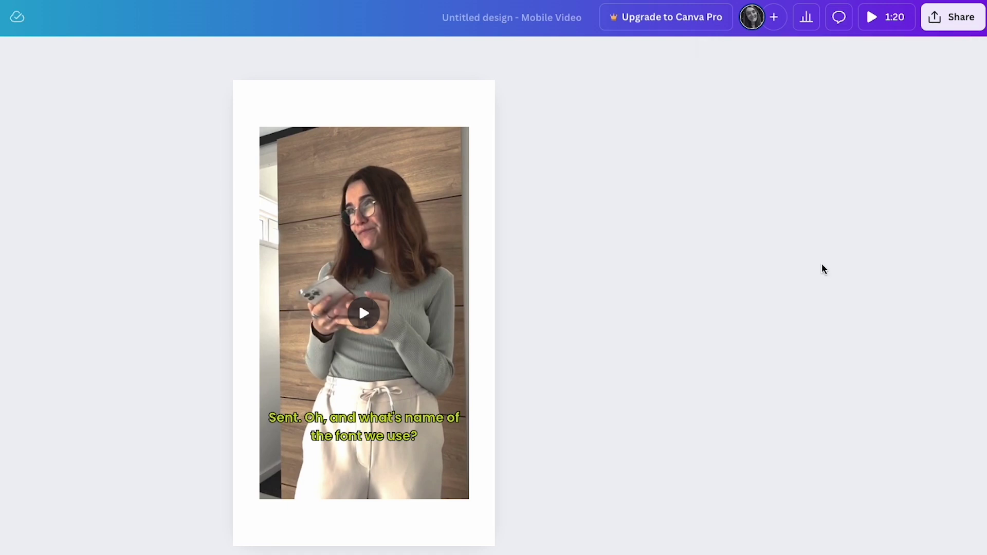